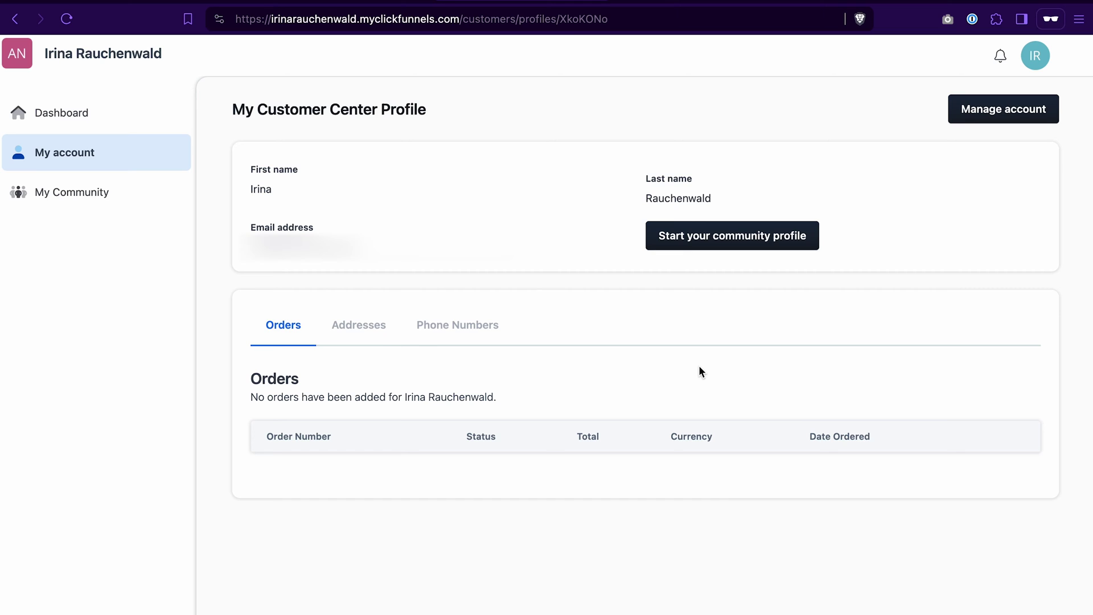
# Go back from the customer profile to the customer-center-template preview with its Free Course card.
pyautogui.press('super+bracketleft')
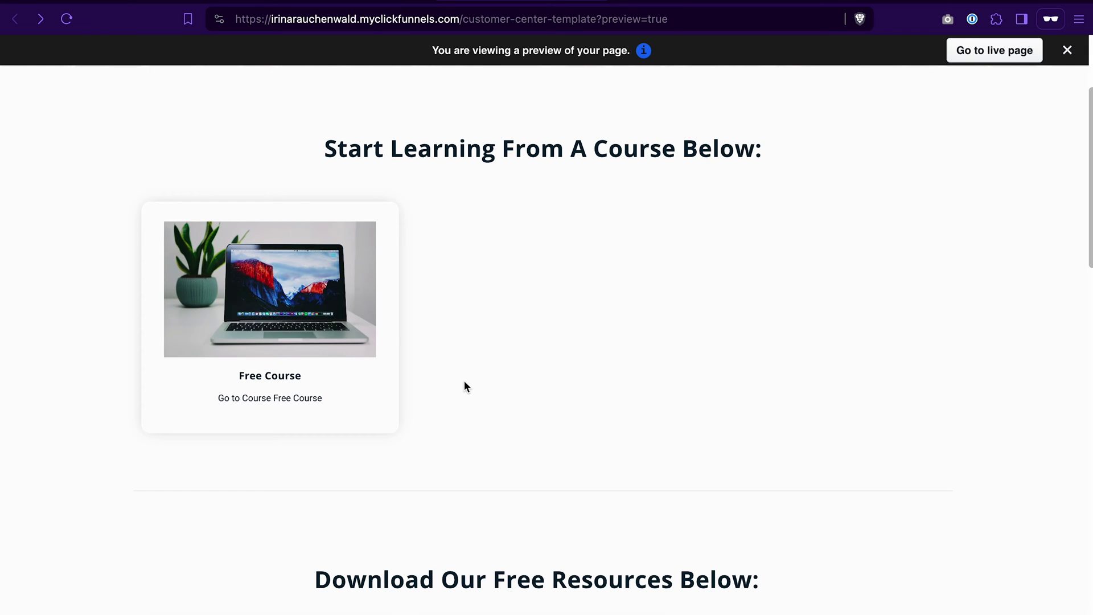
# Scroll through the preview's course and free resources sections and back to the top.
pyautogui.scroll(-5, 465, 387)
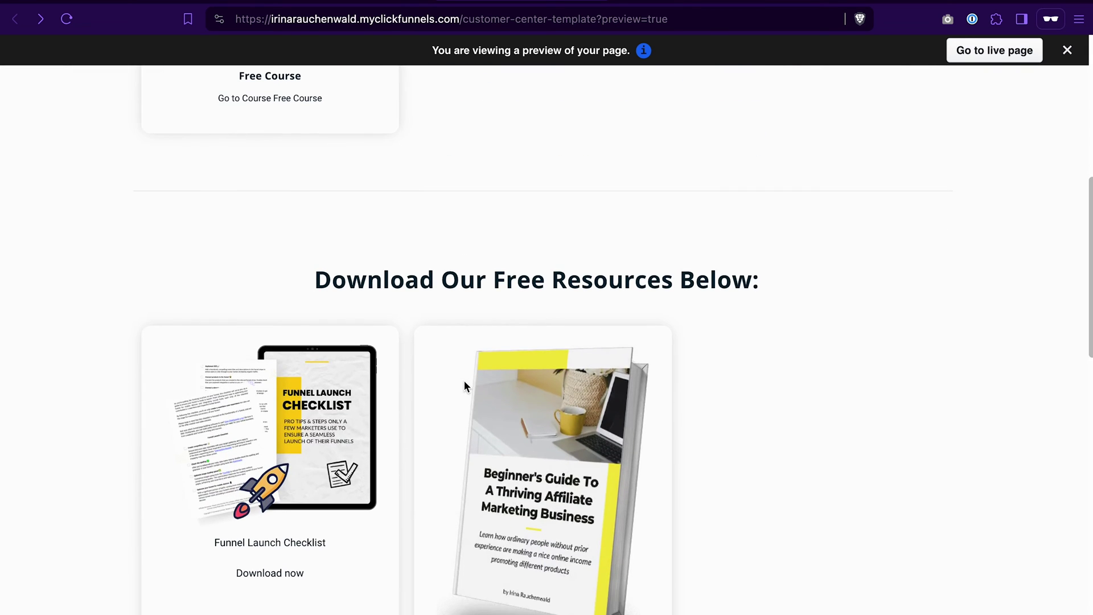
pyautogui.scroll(-3, 464, 386)
pyautogui.scroll(2, 465, 387)
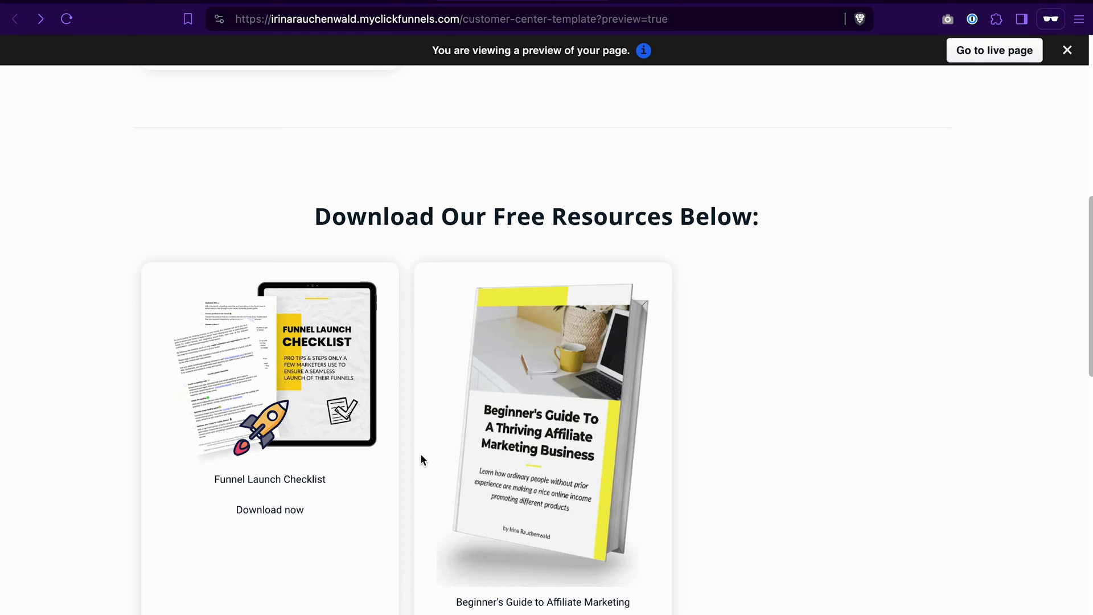
pyautogui.scroll(5, 755, 384)
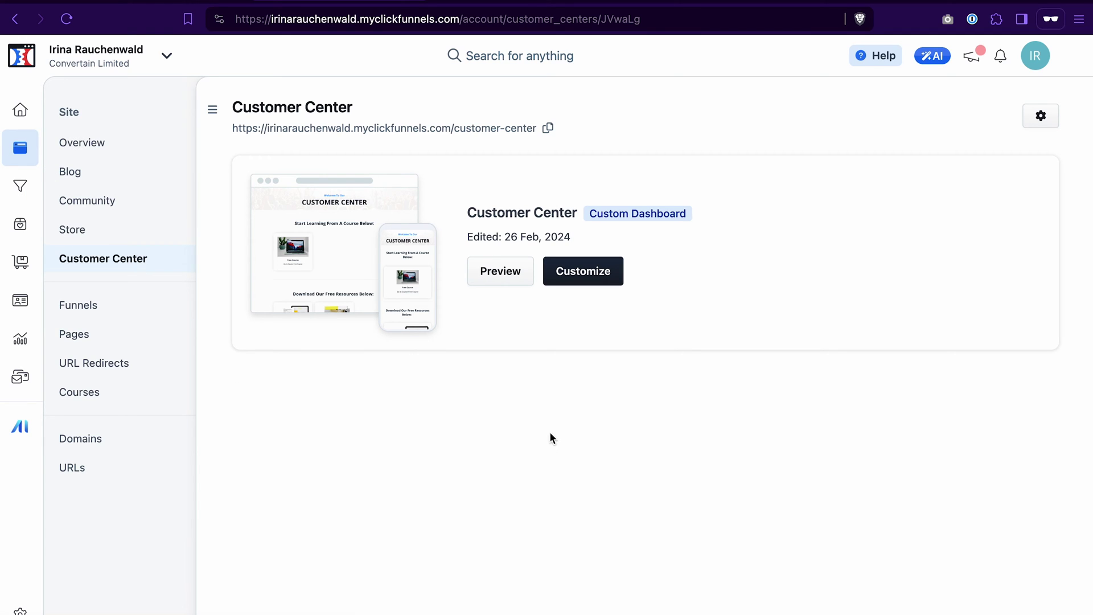
pyautogui.click(1043, 118)
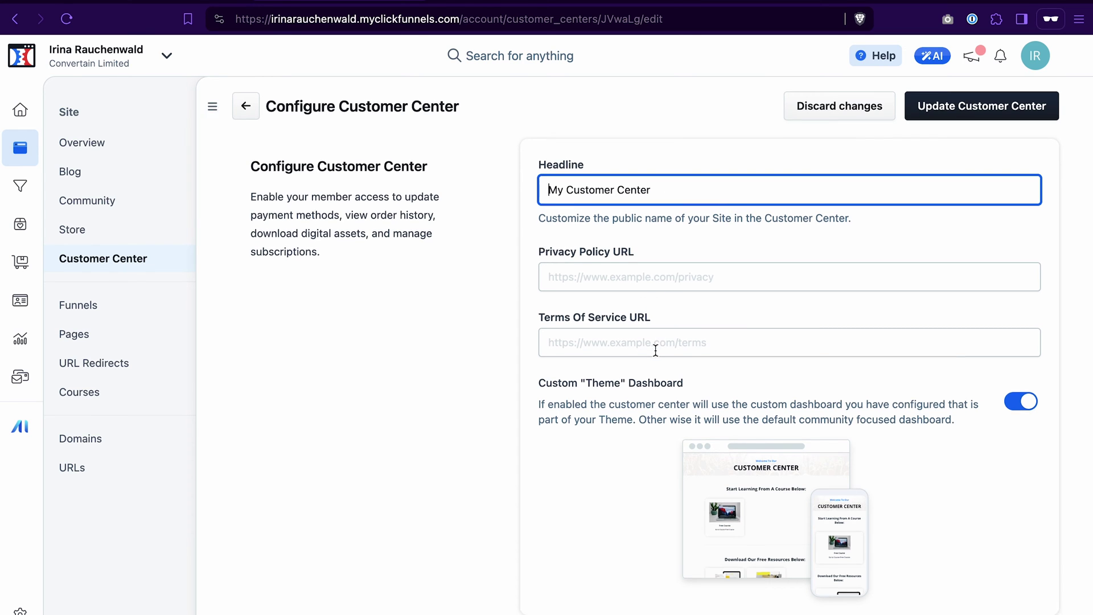
pyautogui.scroll(-5, 654, 342)
pyautogui.scroll(-10, 655, 351)
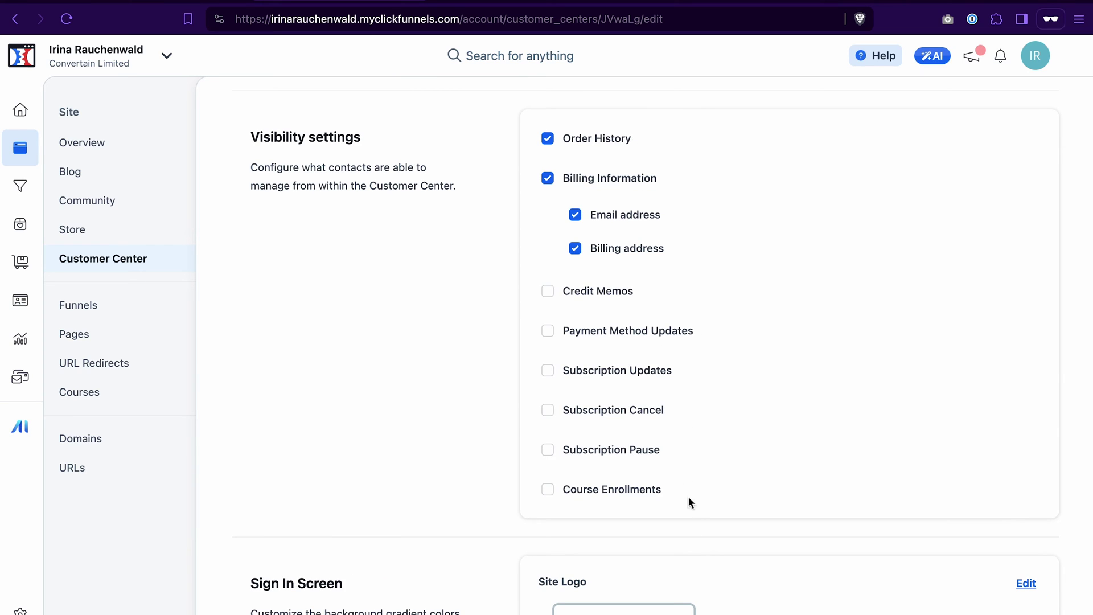
pyautogui.scroll(-8, 669, 257)
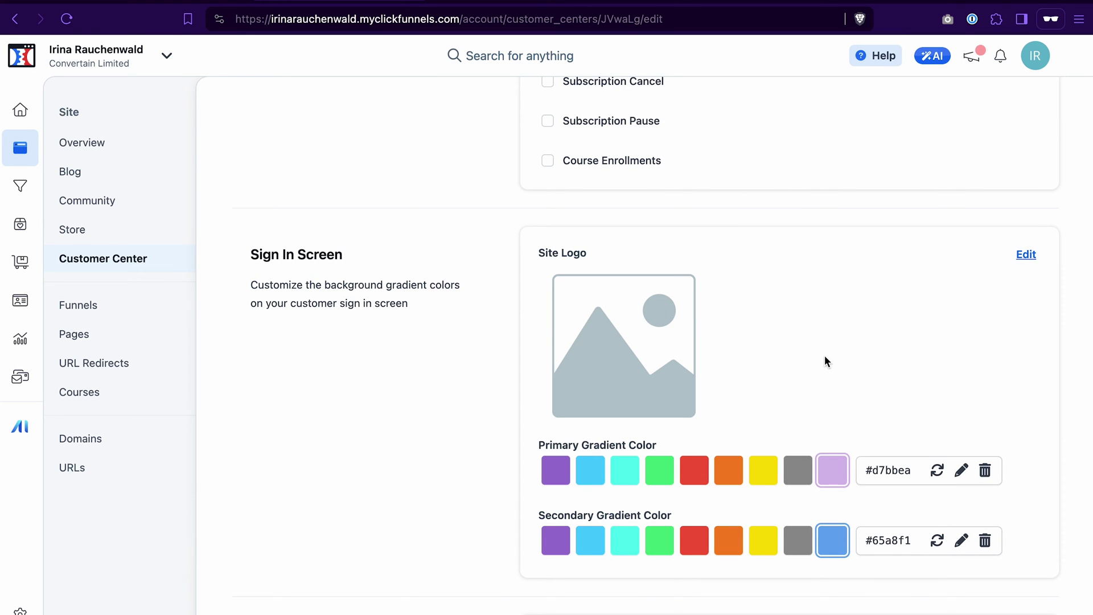
pyautogui.press('super+bracketleft')
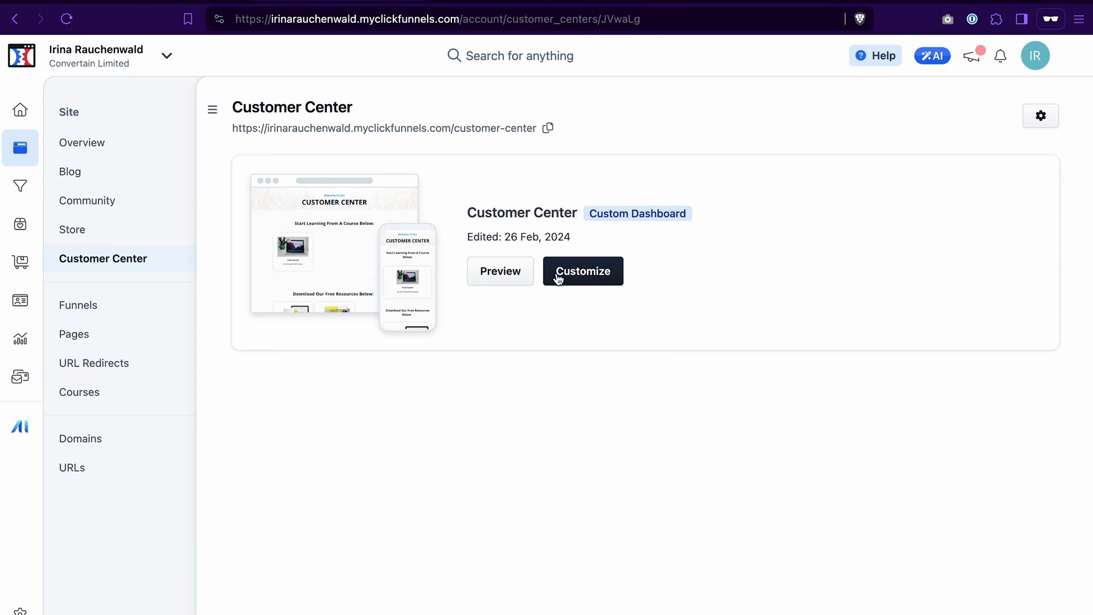
# Open the customer center template in the editor with the pages sidebar hidden, down to Products For Sale.
pyautogui.click(592, 277)
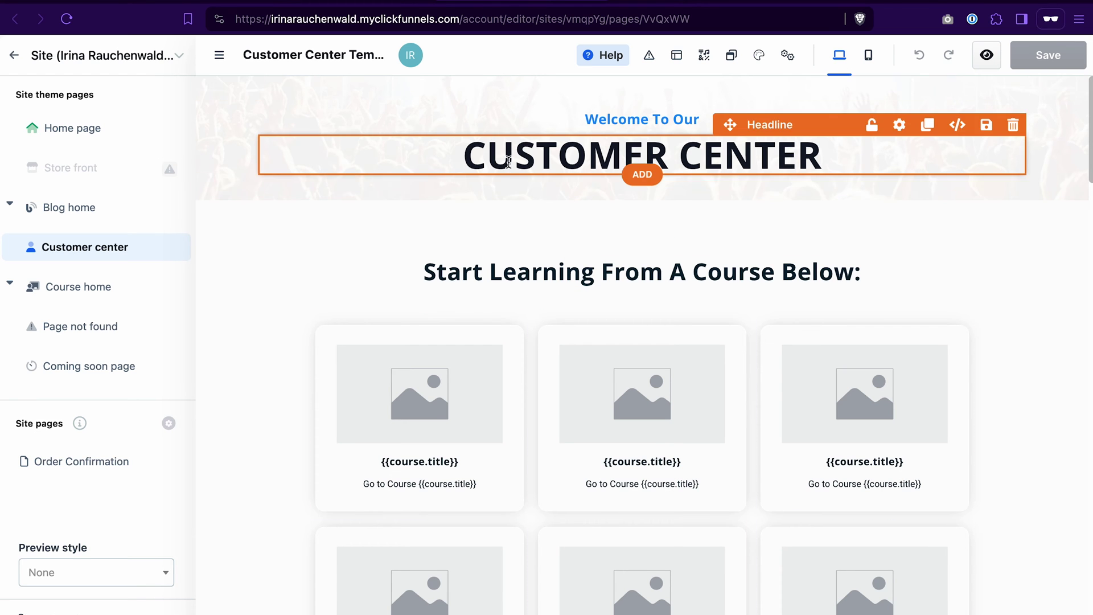
pyautogui.click(219, 55)
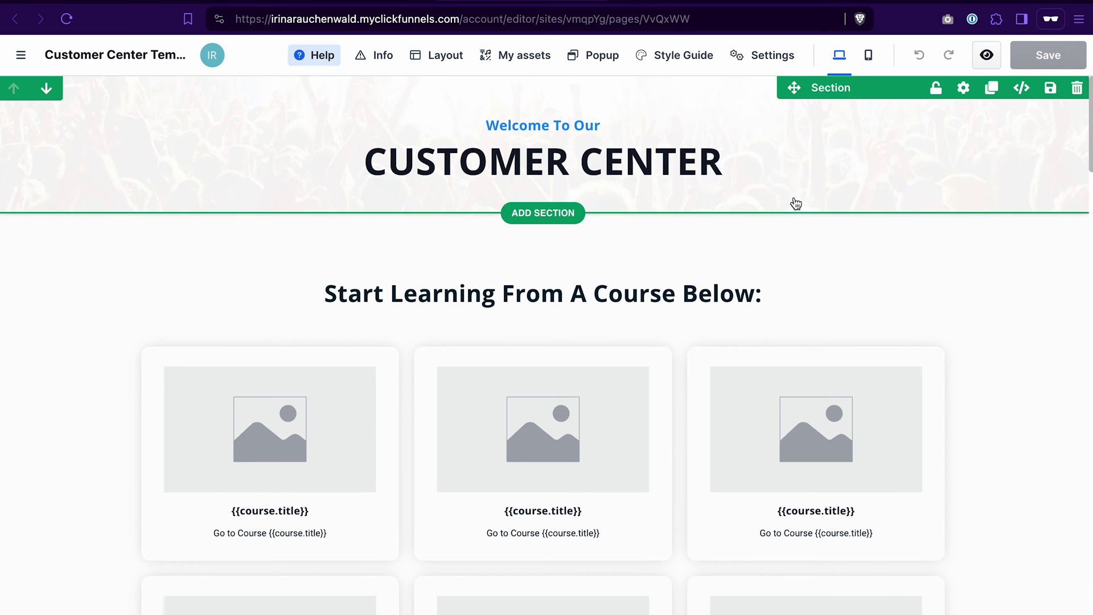
pyautogui.scroll(-2, 804, 237)
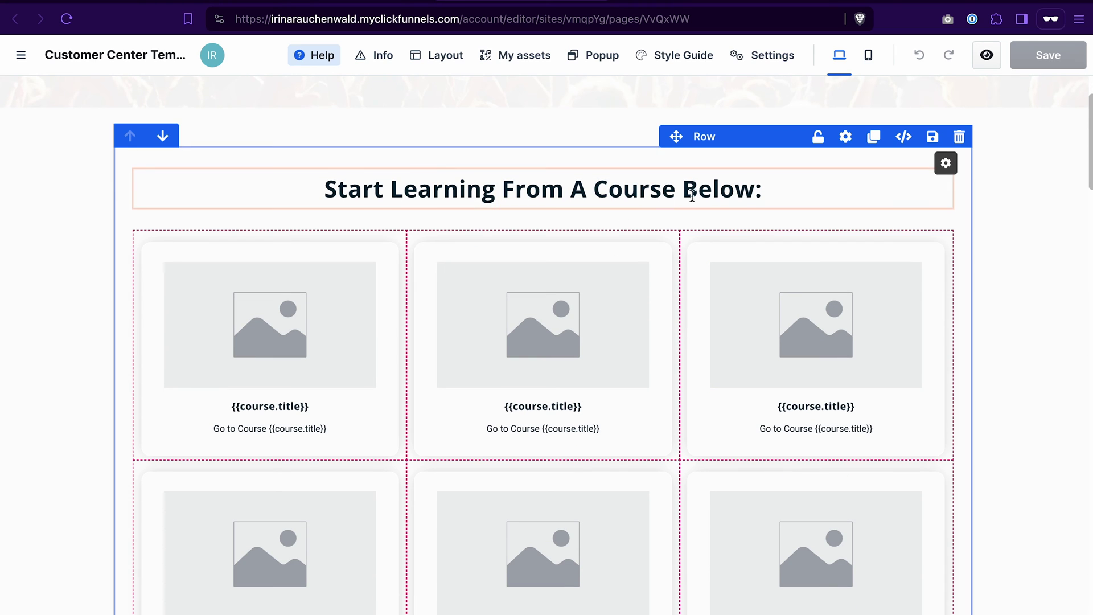
pyautogui.scroll(-5, 789, 216)
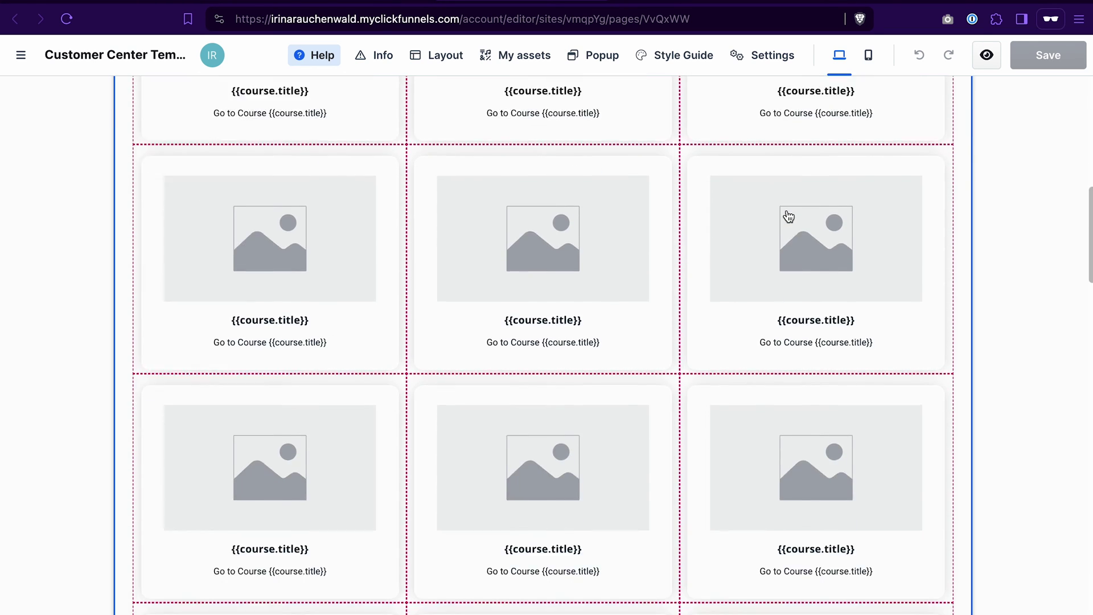
pyautogui.scroll(-8, 789, 217)
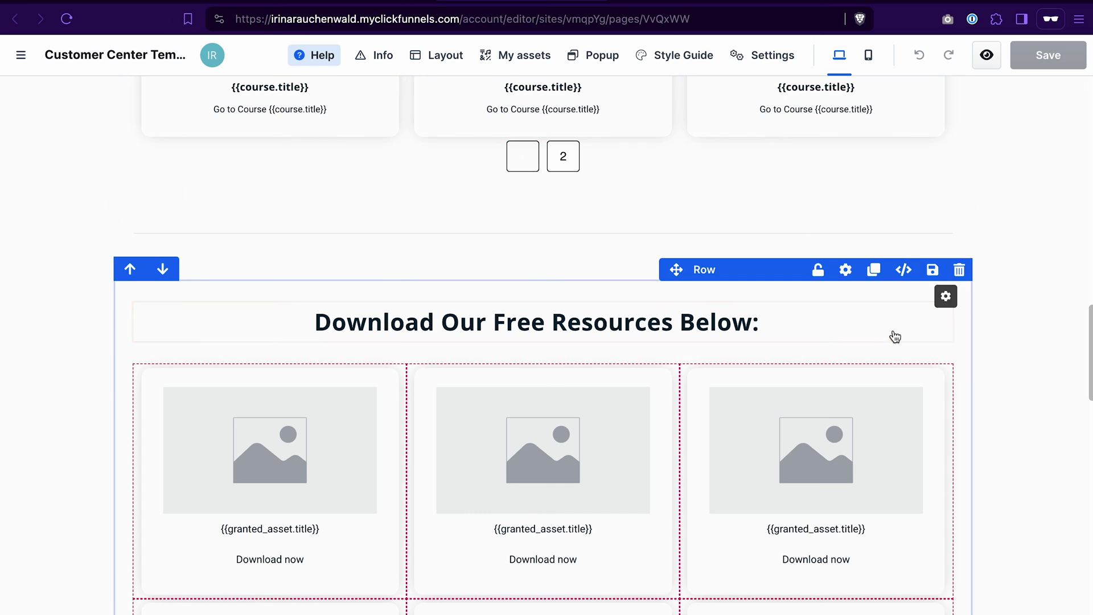
pyautogui.scroll(-15, 890, 329)
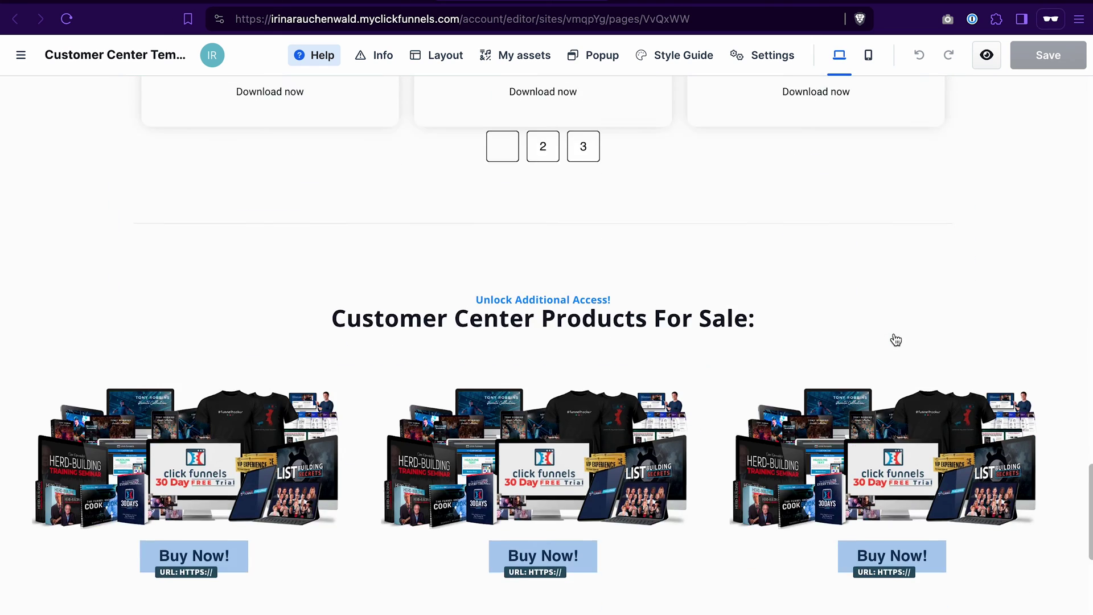
pyautogui.scroll(-3, 896, 340)
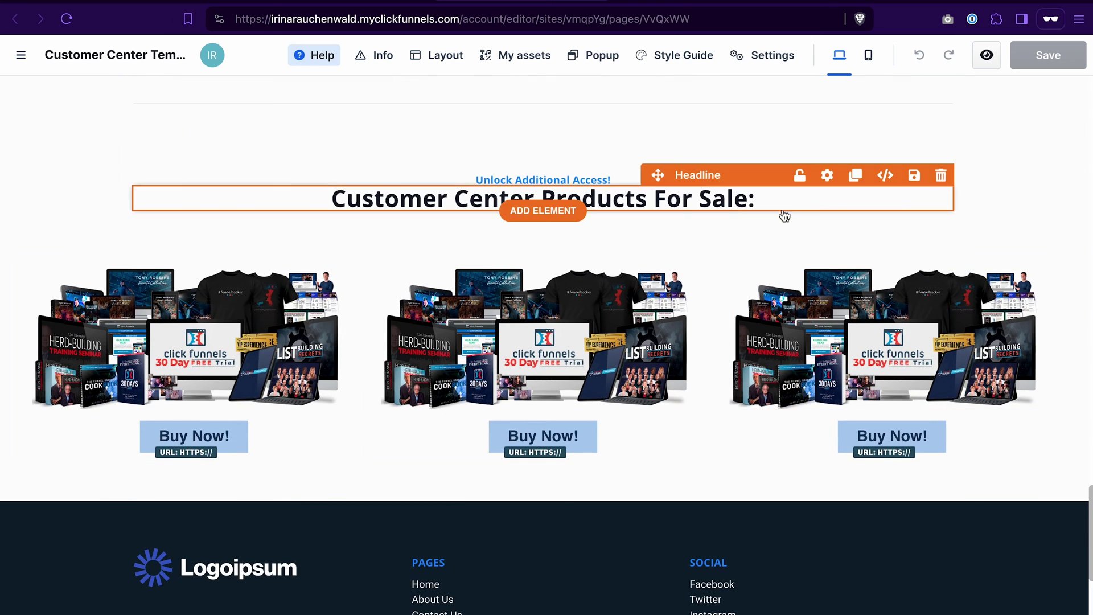
pyautogui.scroll(2, 965, 214)
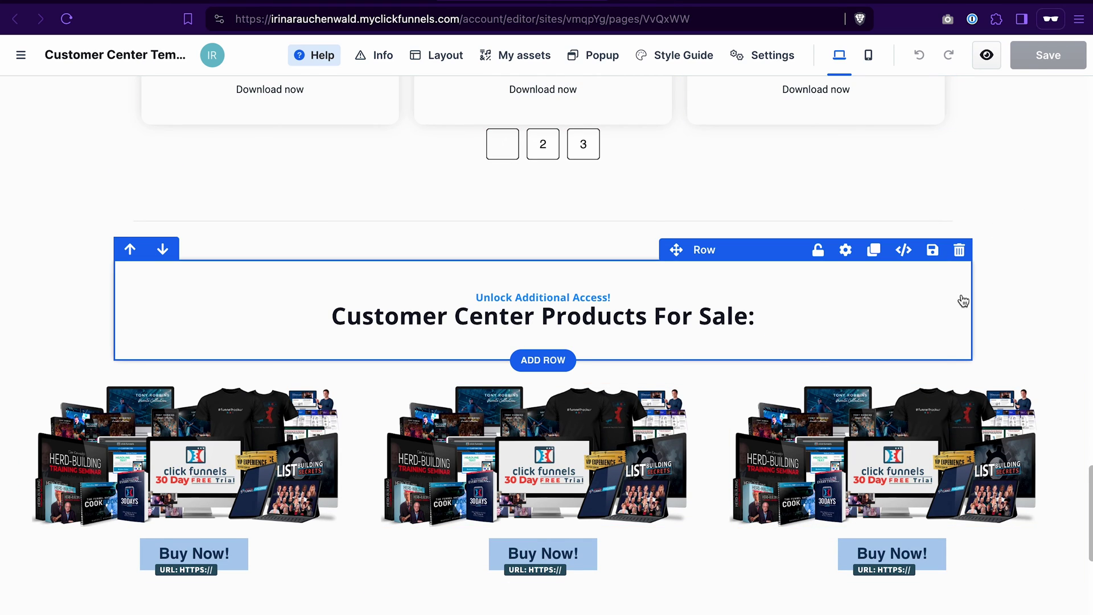
# Delete the Products For Sale headline, the empty row, and the Buy Now product images row.
pyautogui.click(959, 250)
pyautogui.click(962, 183)
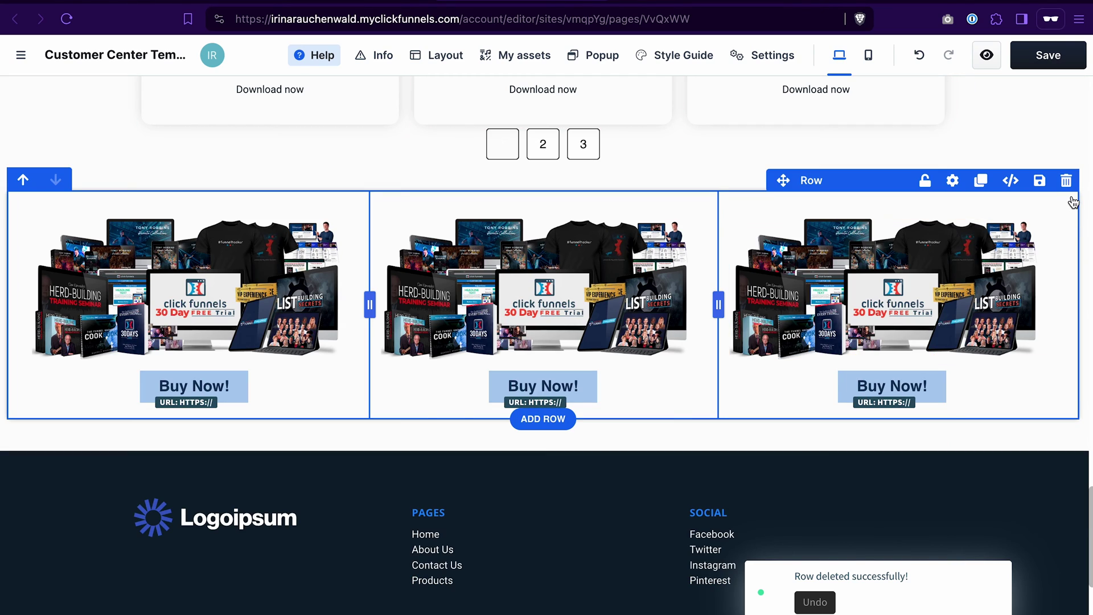
pyautogui.click(1066, 181)
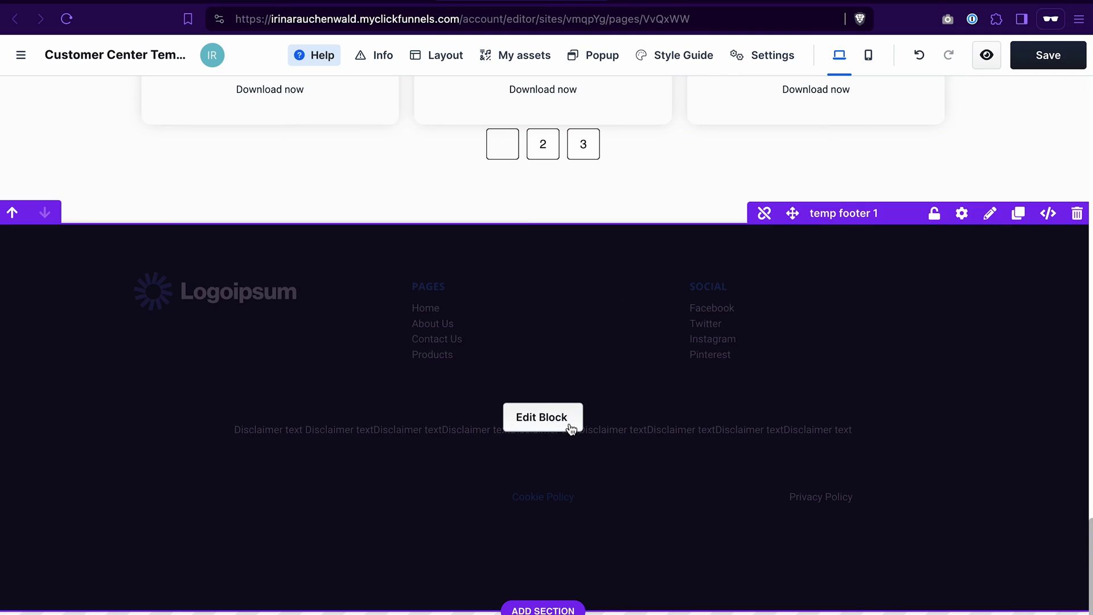
# Enter the footer universal block, then discard its changes to return to the full template.
pyautogui.click(572, 424)
pyautogui.moveTo(963, 312)
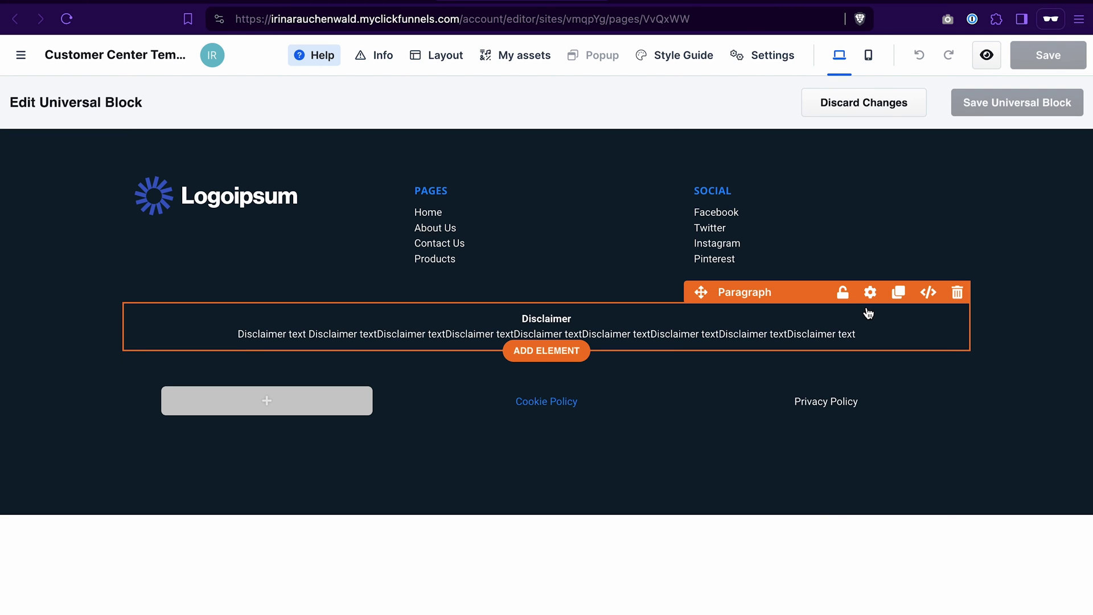
pyautogui.moveTo(915, 367)
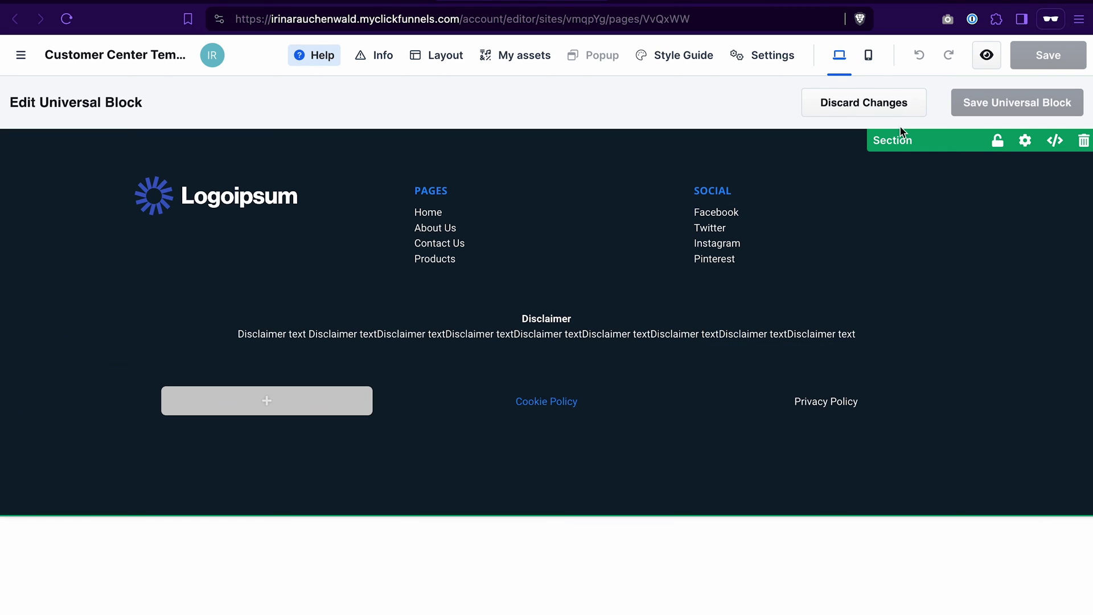
pyautogui.click(892, 105)
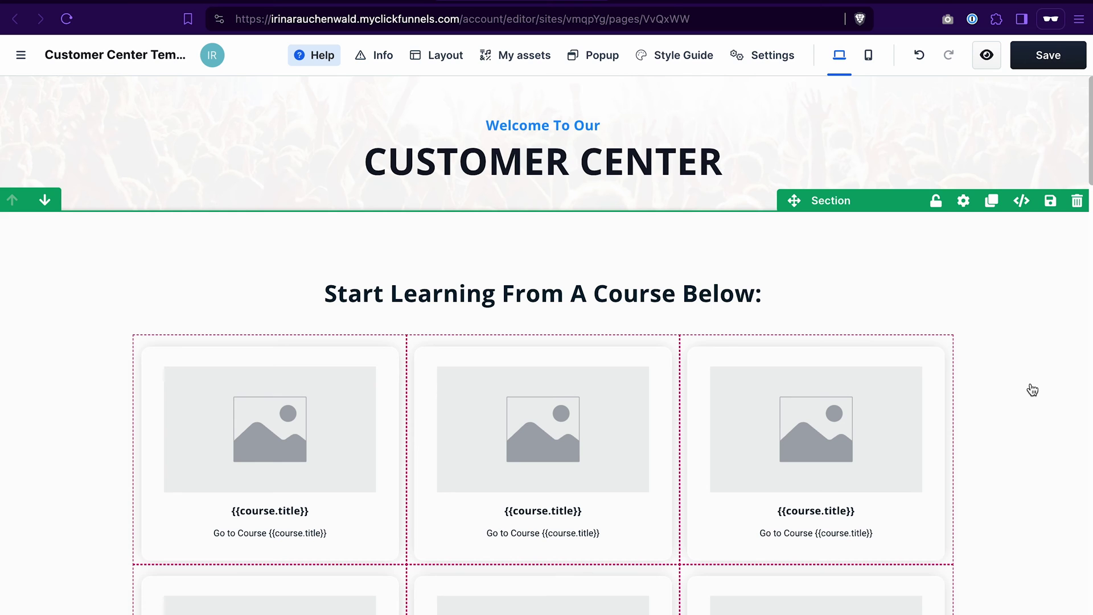
pyautogui.scroll(-2, 1033, 391)
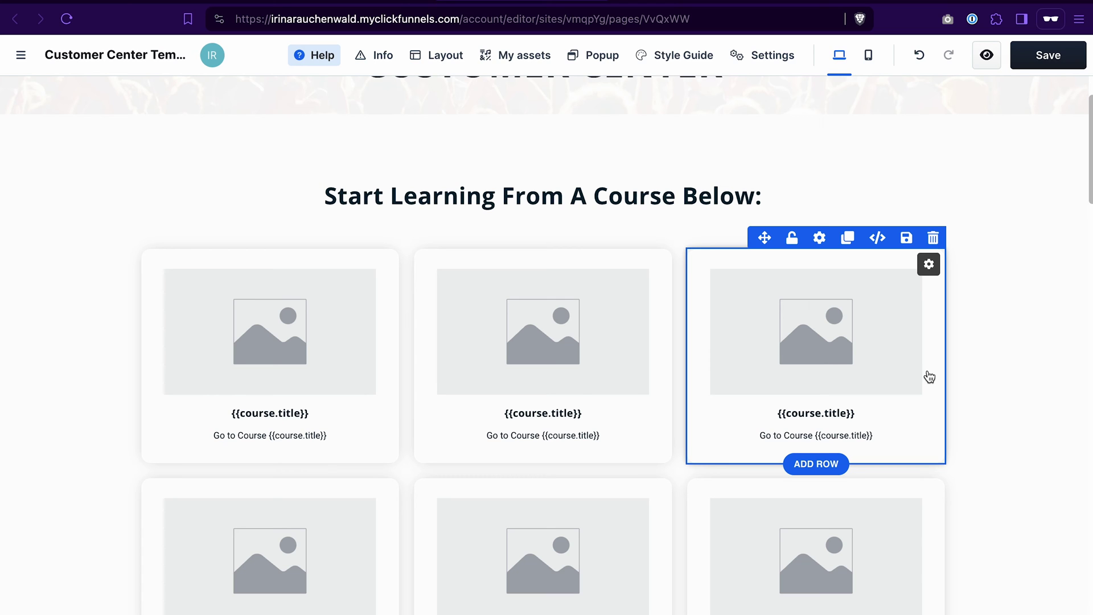
# Insert a Button element into the course cards so each shows Click to Sign Up.
pyautogui.click(824, 443)
pyautogui.moveTo(800, 255); pyautogui.dragTo(800, 254)
pyautogui.write('but')
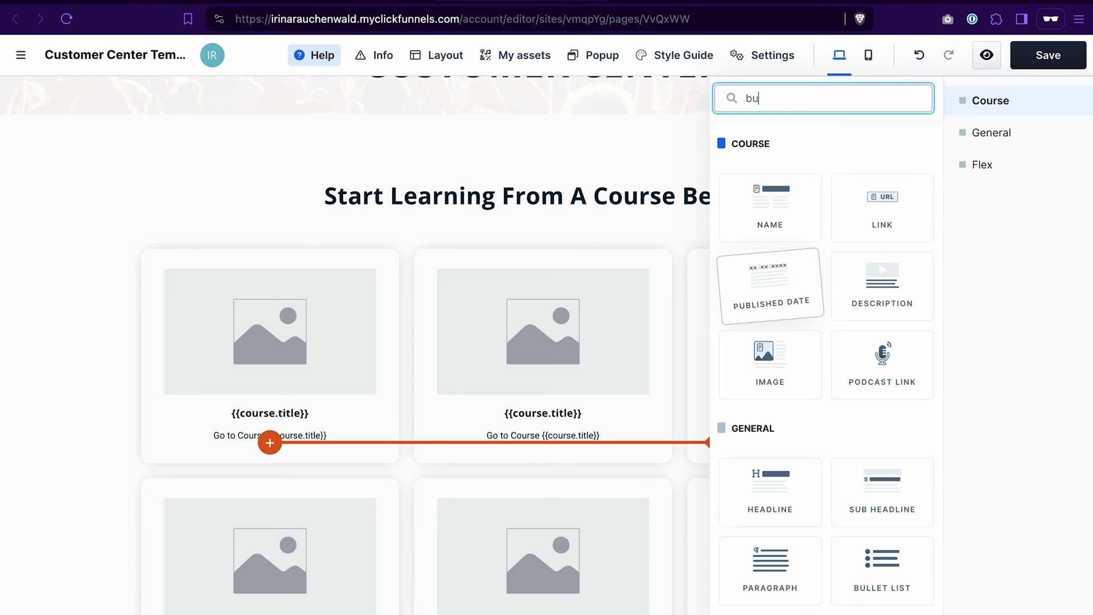
pyautogui.click(773, 203)
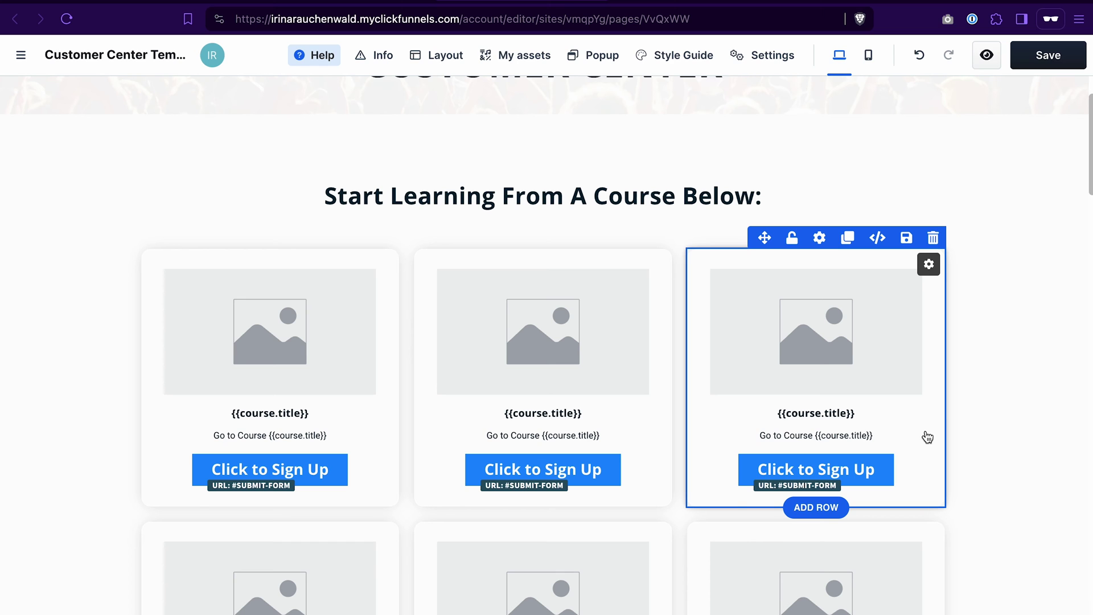
pyautogui.scroll(2, 1018, 321)
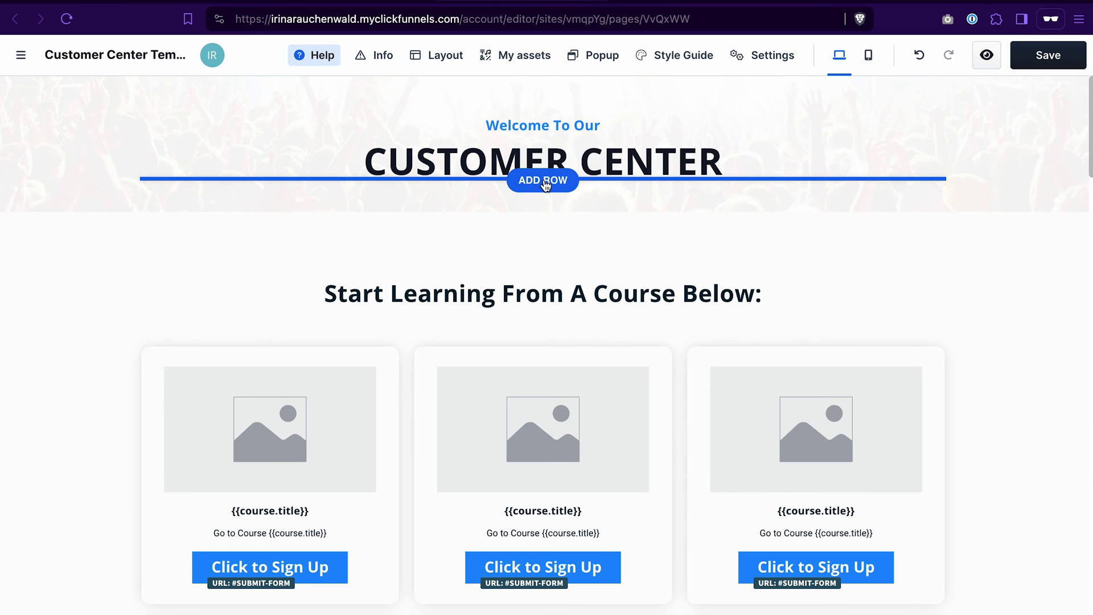
# Add a 2-column row above the CUSTOMER CENTER heading and widen its left column.
pyautogui.click(546, 186)
pyautogui.click(888, 215)
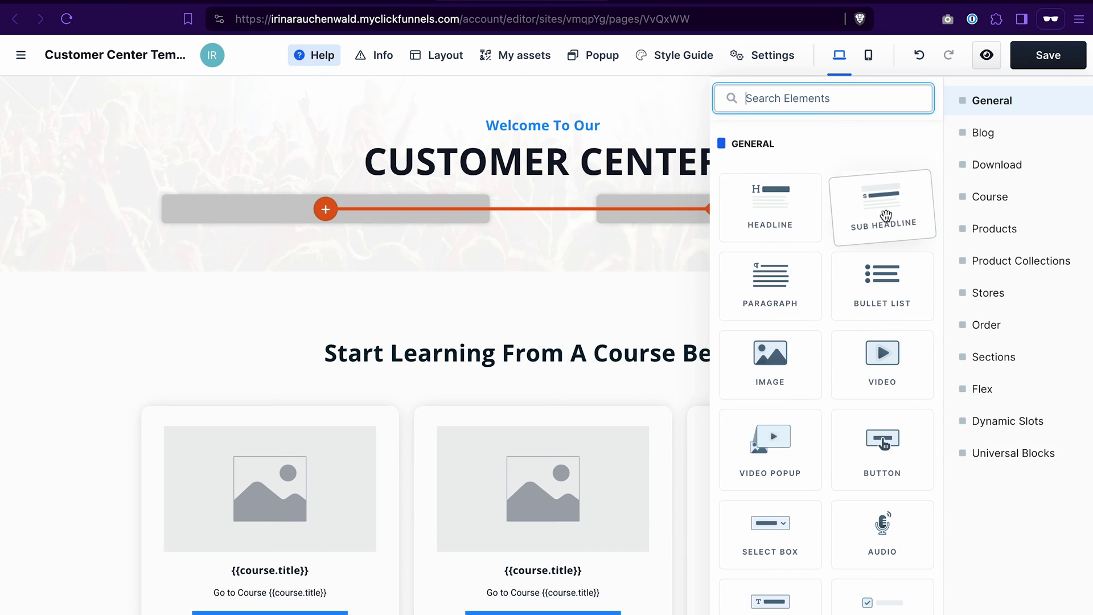
pyautogui.click(586, 246)
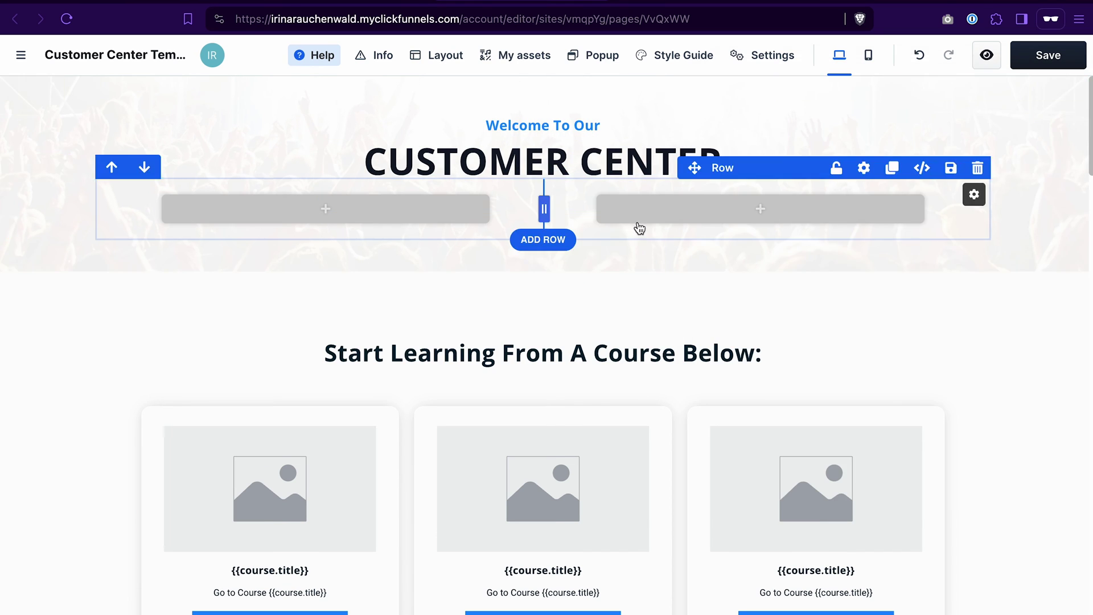
pyautogui.click(112, 167)
pyautogui.moveTo(544, 139); pyautogui.dragTo(923, 140)
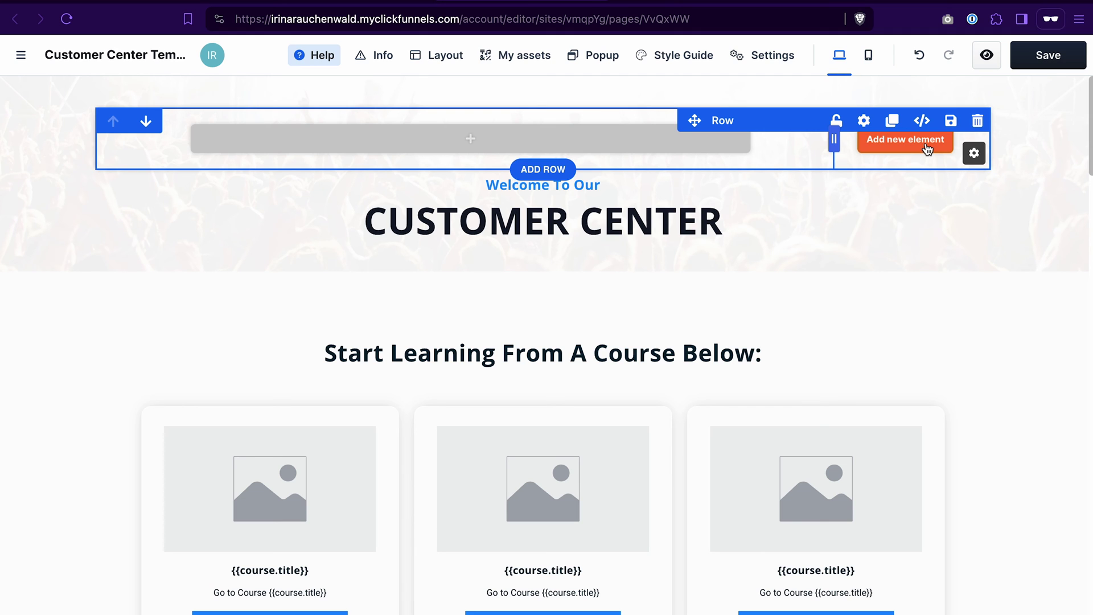
# Place a Contact Profile element in the new row's right column.
pyautogui.click(928, 149)
pyautogui.write('cont')
pyautogui.moveTo(761, 225); pyautogui.dragTo(627, 298)
pyautogui.click(627, 298)
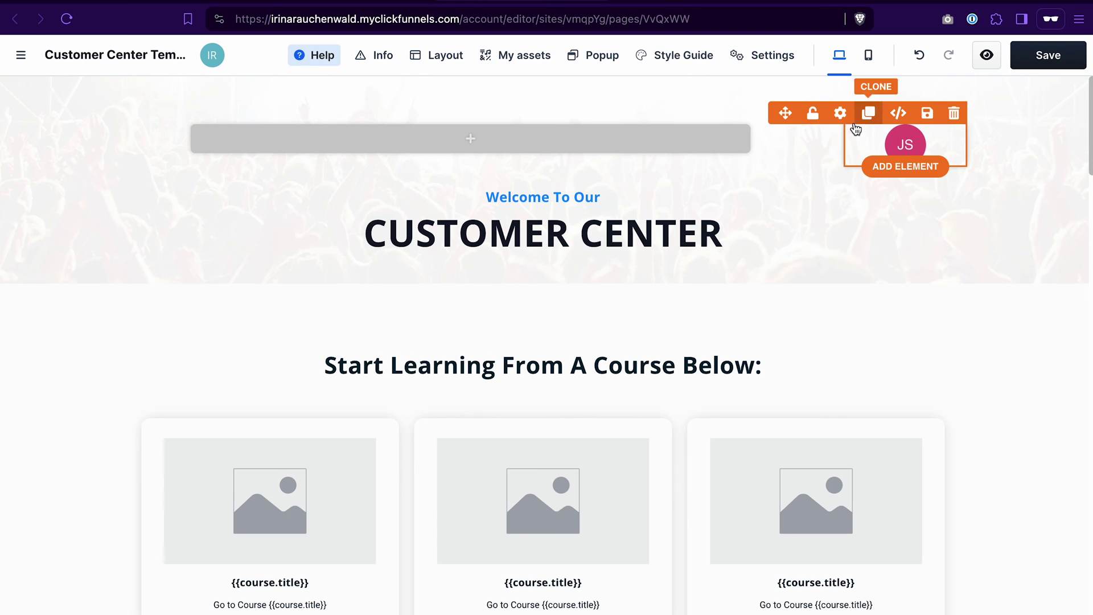
pyautogui.click(840, 112)
pyautogui.scroll(-7, 992, 456)
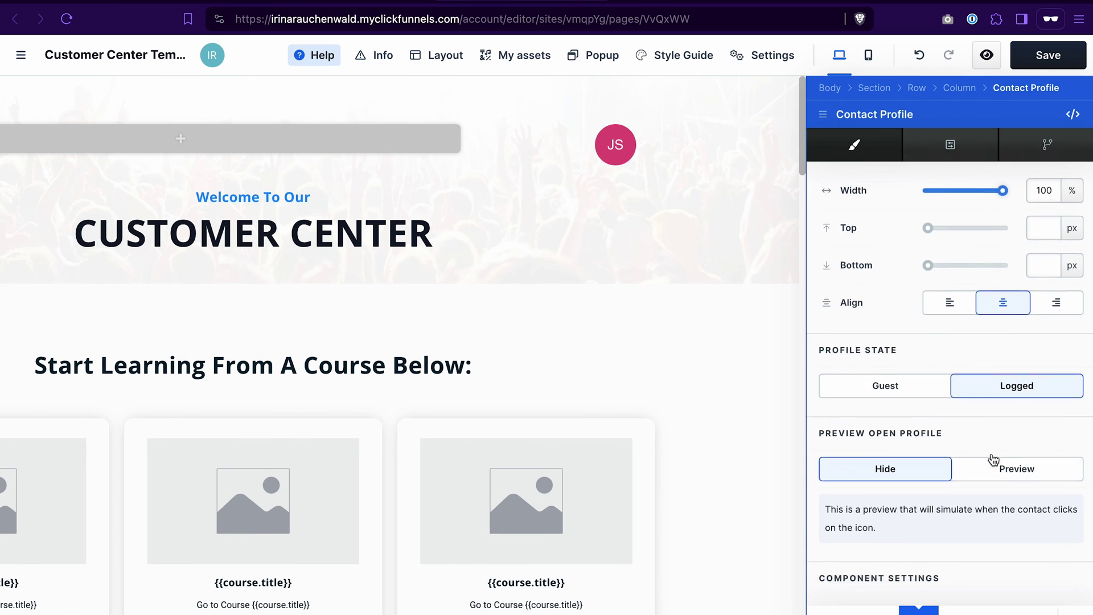
pyautogui.scroll(-5, 995, 456)
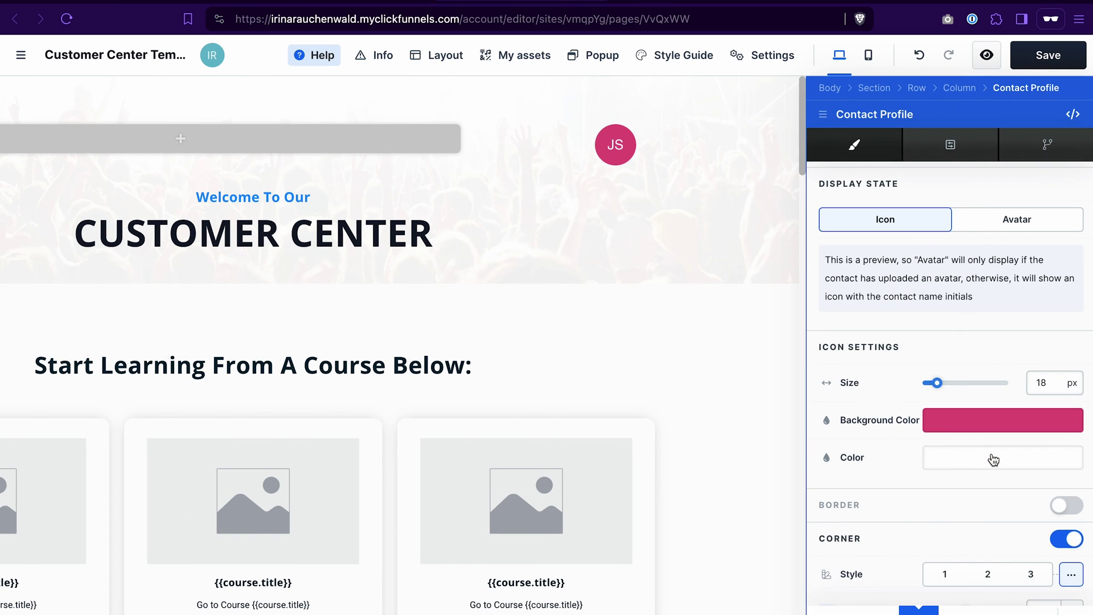
pyautogui.click(642, 383)
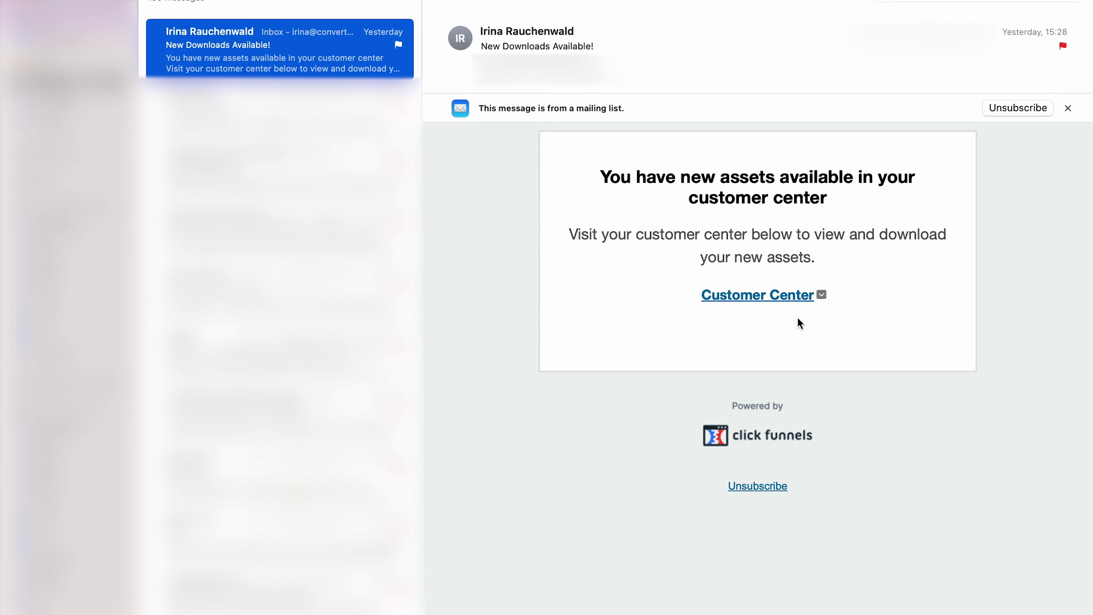
# Follow the Customer Center link in the New Downloads Available email.
pyautogui.click(802, 295)
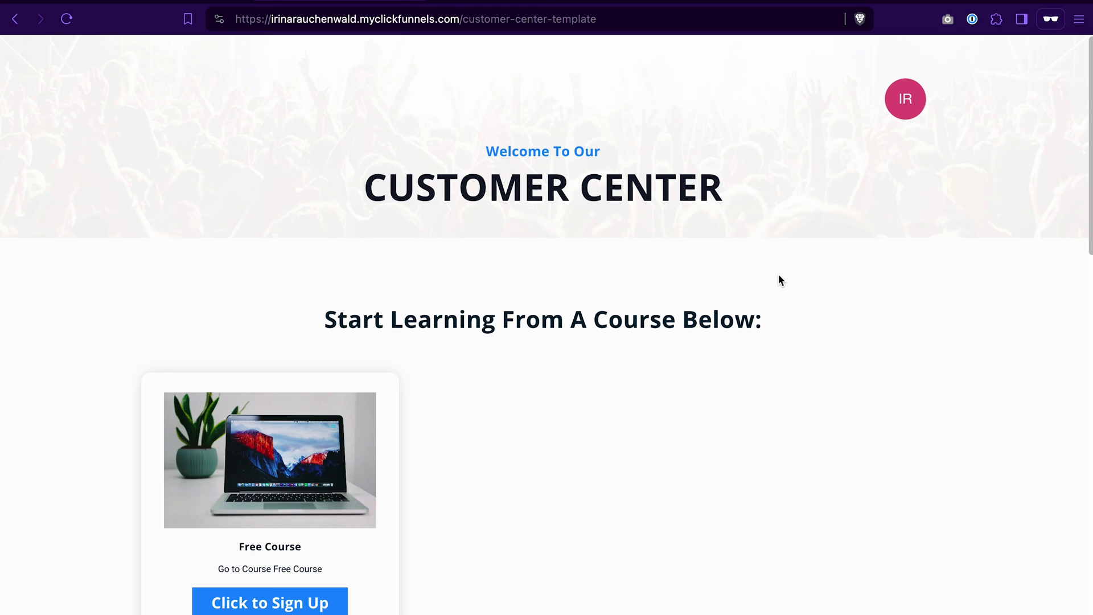
# Scroll the live Customer Center page, then open the avatar badge's account dropdown.
pyautogui.scroll(-3, 779, 278)
pyautogui.scroll(-6, 779, 279)
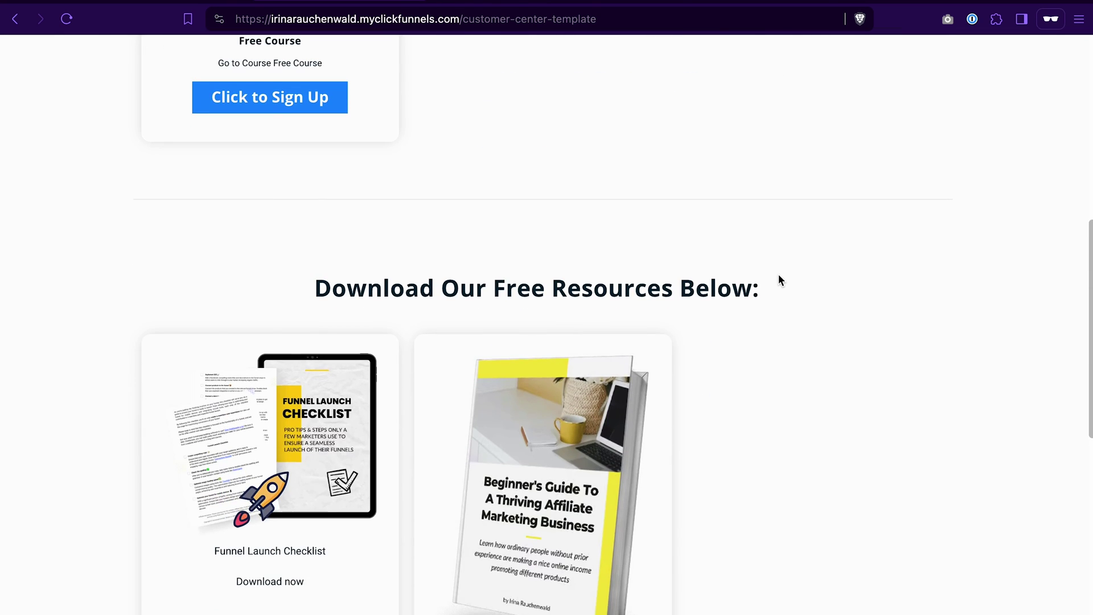
pyautogui.scroll(-3, 780, 279)
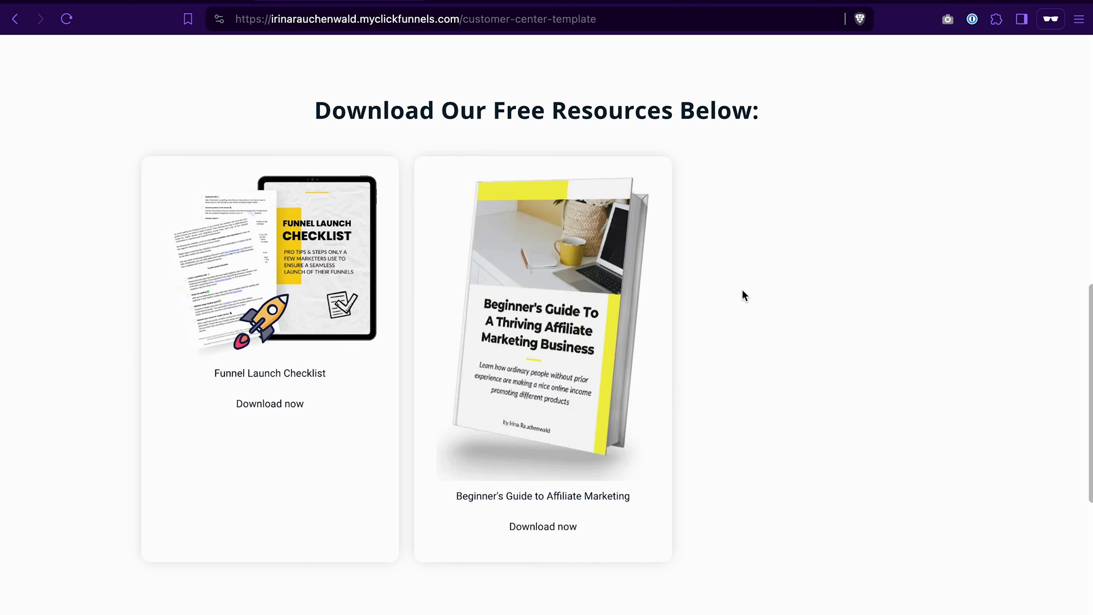
pyautogui.scroll(11, 743, 295)
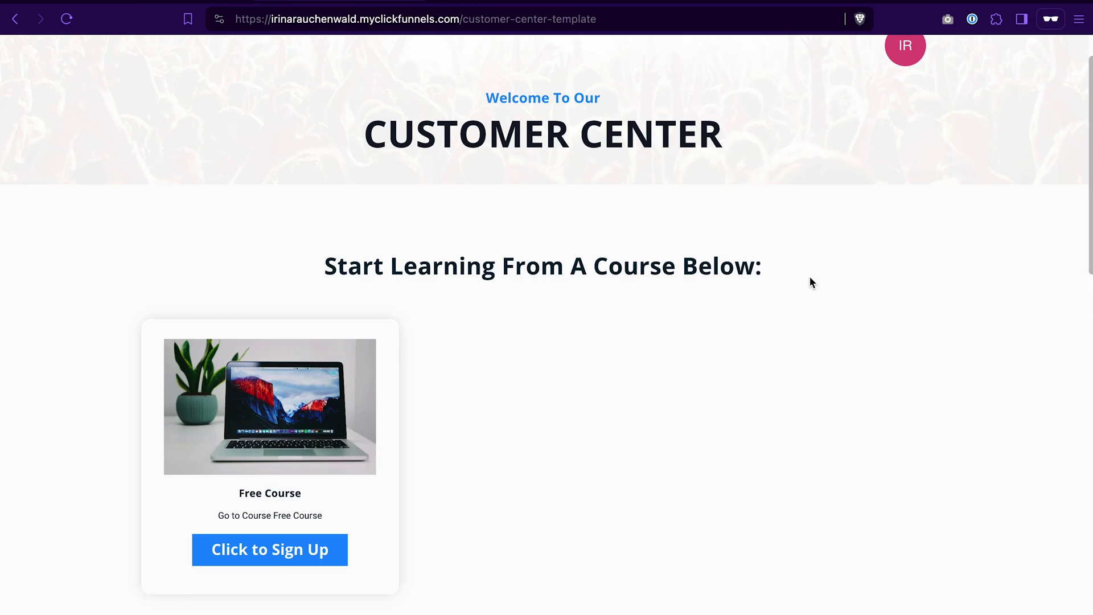
pyautogui.scroll(1, 809, 278)
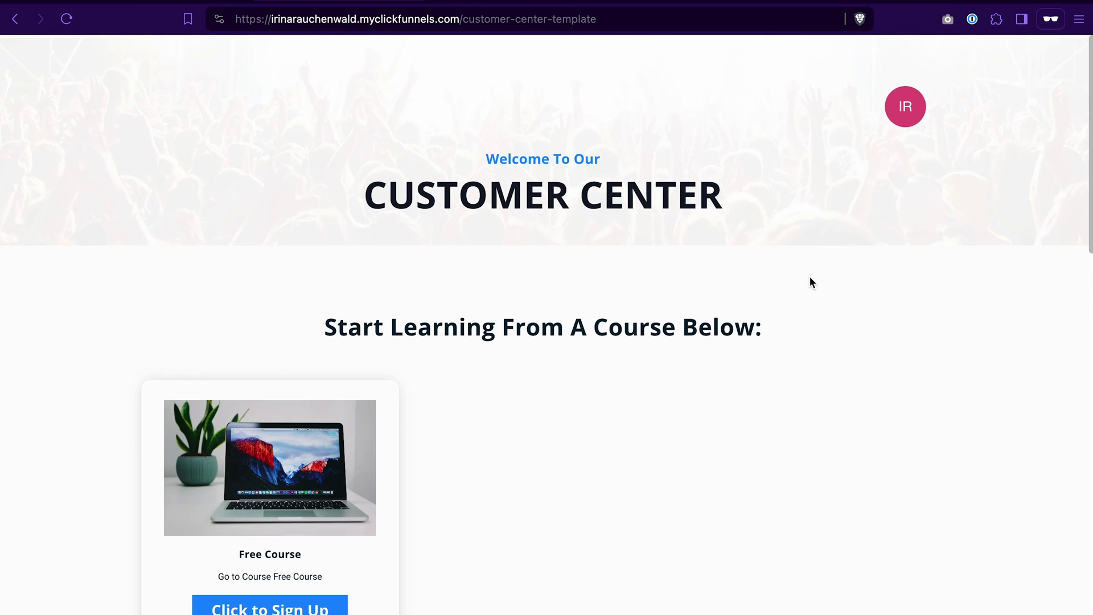
pyautogui.click(906, 104)
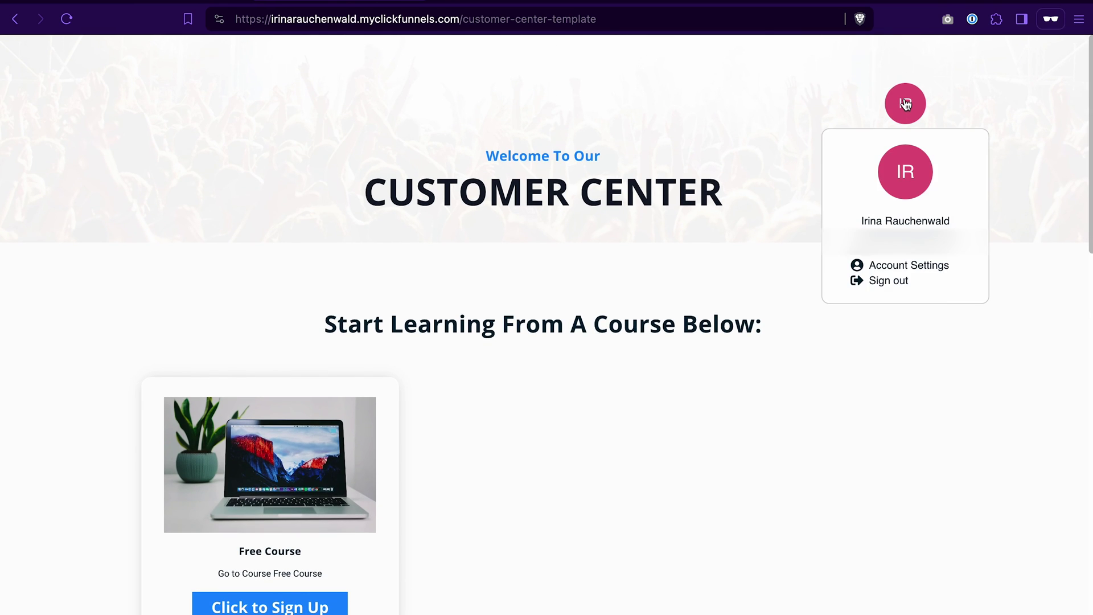